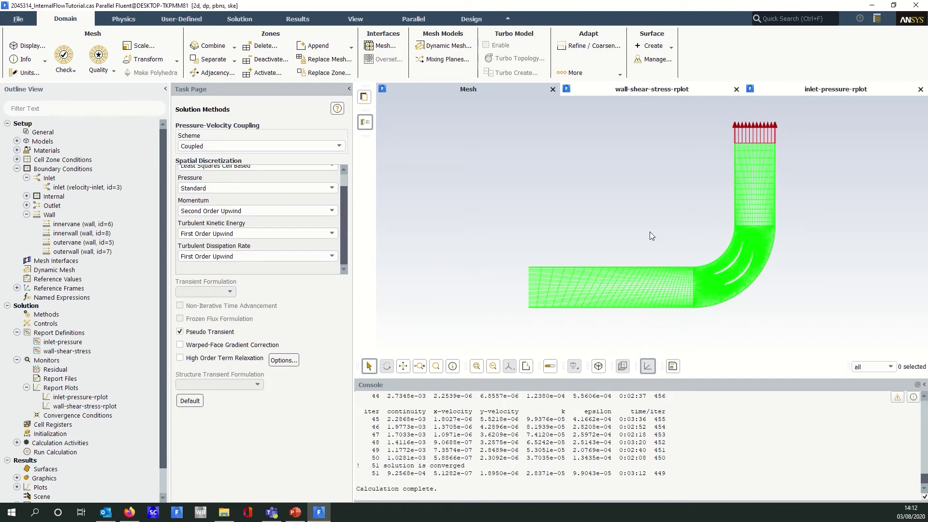
# - Review the residual absolute convergence criteria and display the Scaled Residuals plot, converged at iteration 51
pyautogui.doubleClick(70, 368)
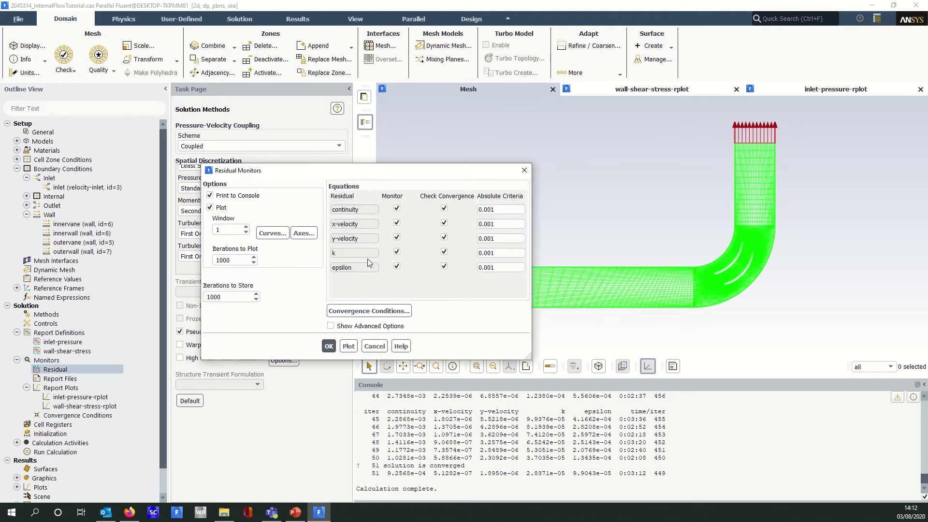
pyautogui.click(509, 268)
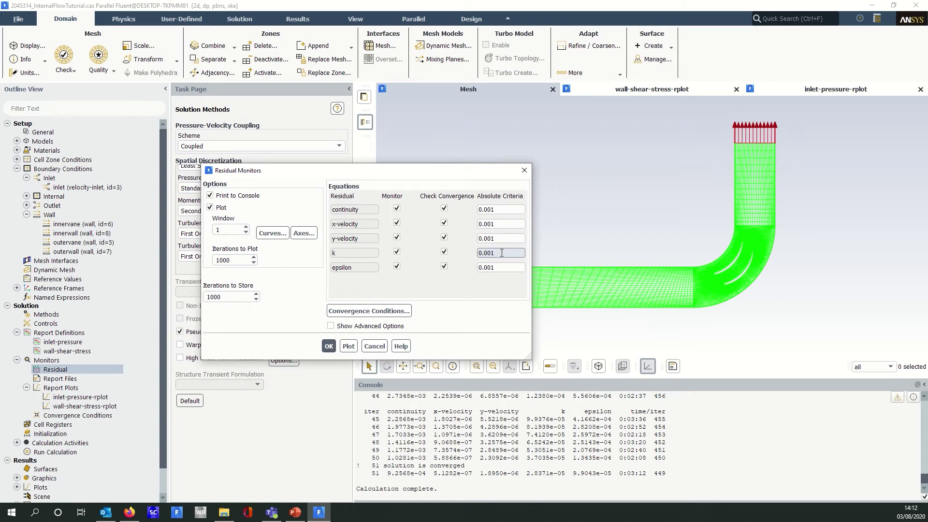
pyautogui.click(348, 346)
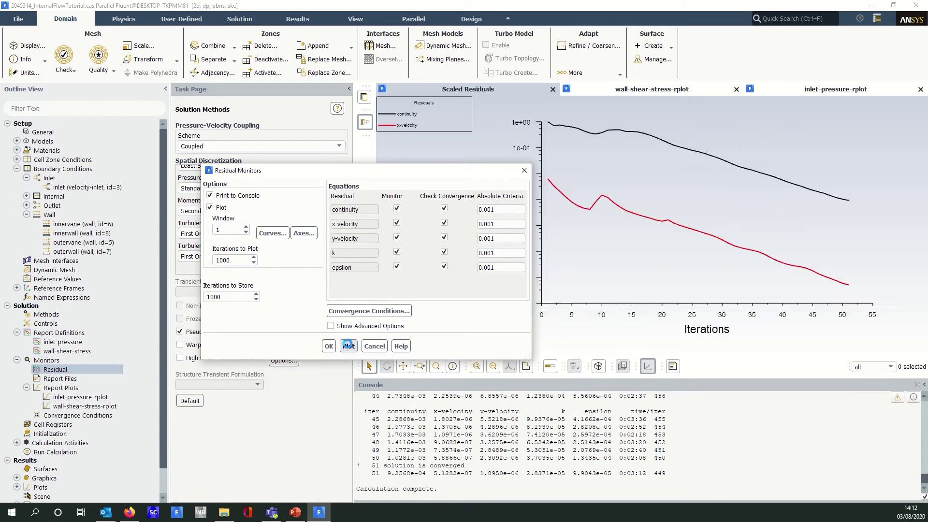
pyautogui.click(328, 346)
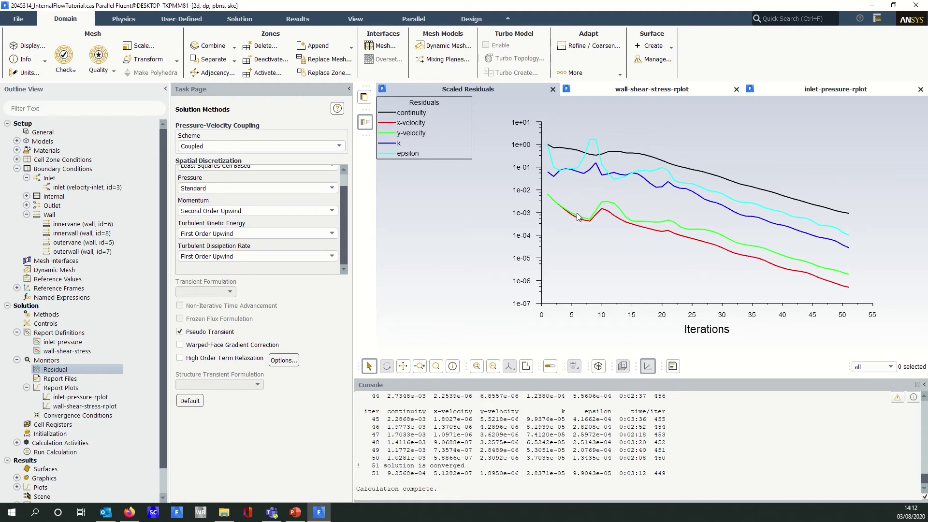
pyautogui.click(674, 94)
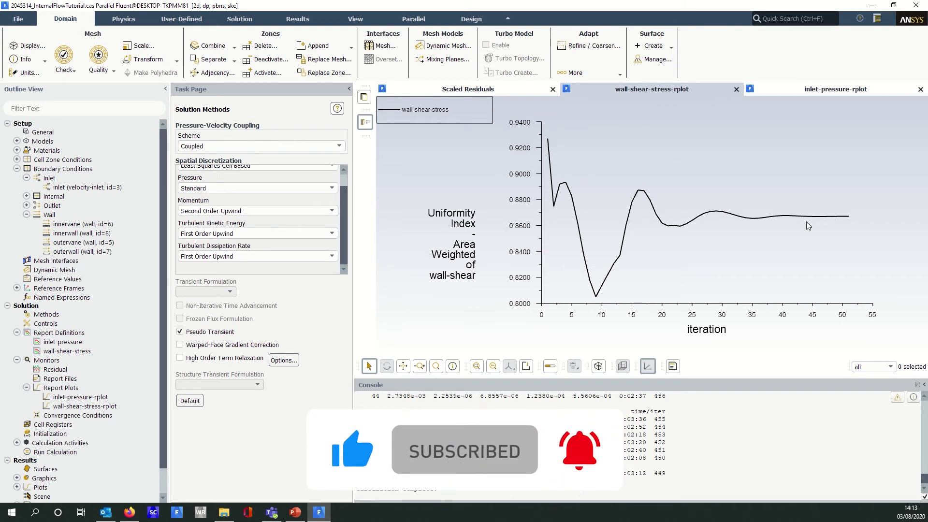
pyautogui.click(813, 94)
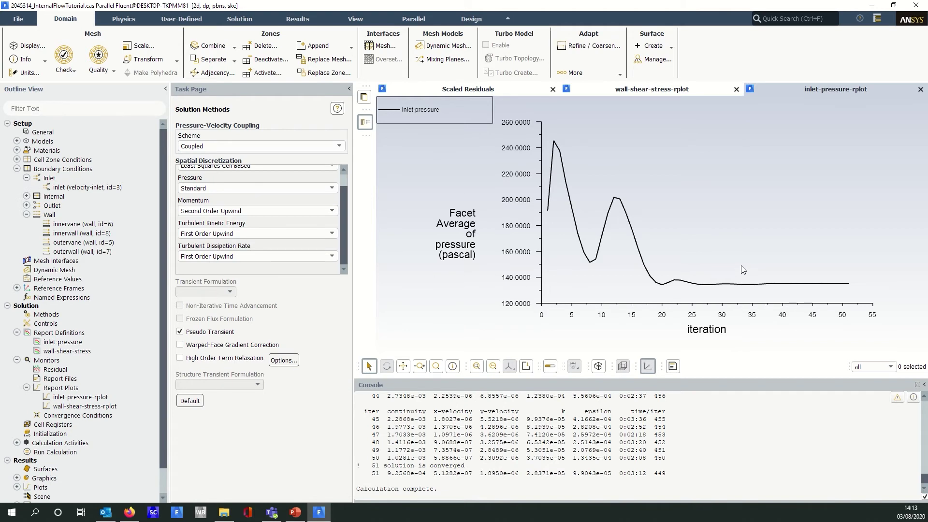
pyautogui.click(515, 92)
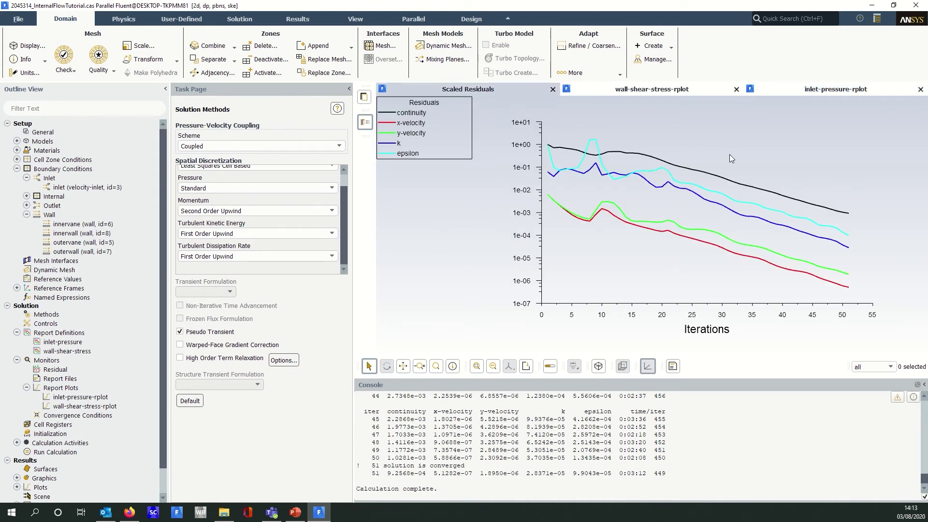
pyautogui.click(678, 89)
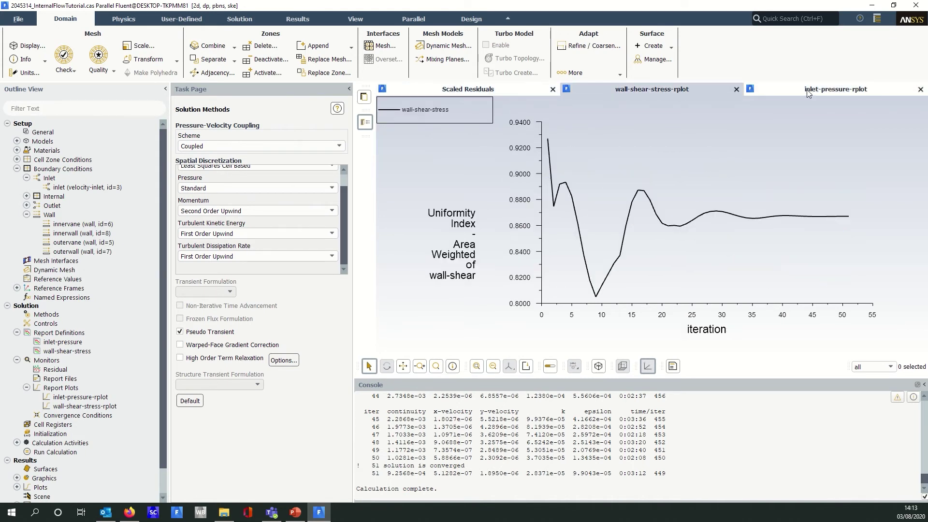
pyautogui.click(806, 92)
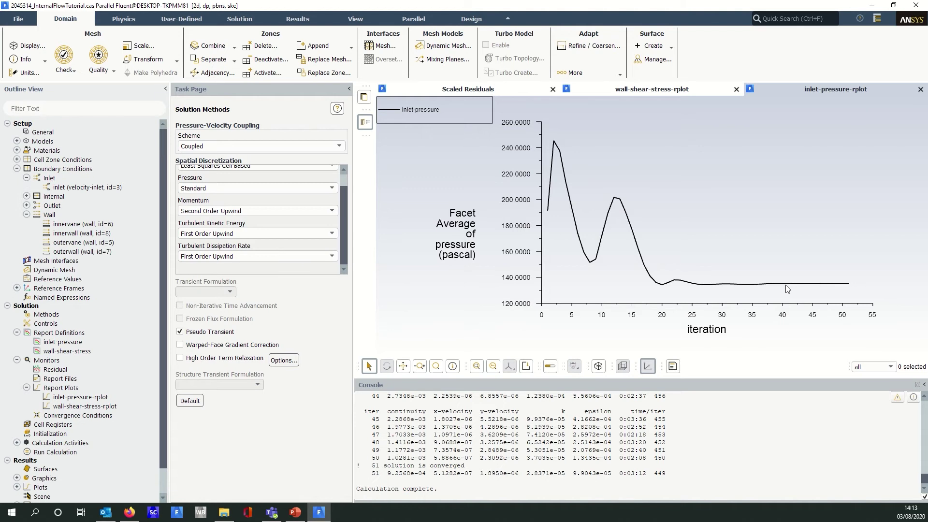
pyautogui.click(527, 91)
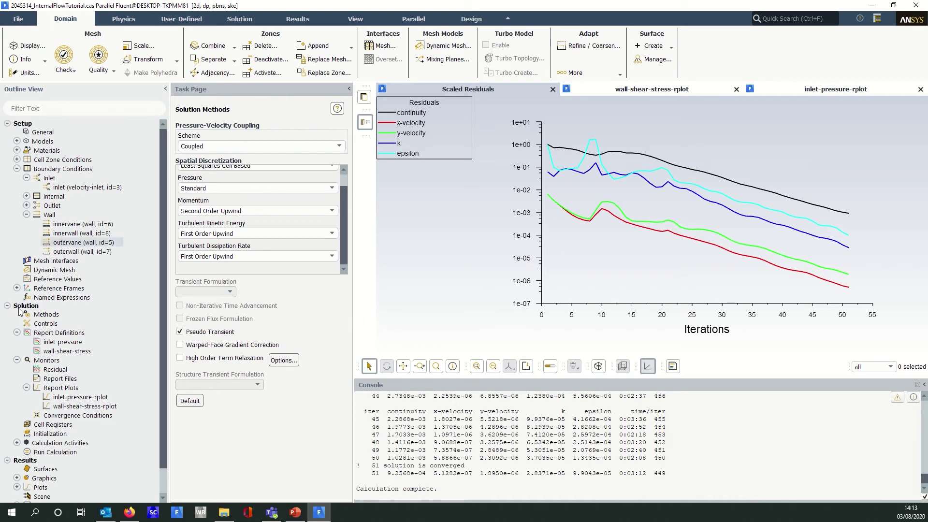
# - Add a convergence condition based on inlet-pressure with a 0.001 stop criterion
pyautogui.doubleClick(70, 419)
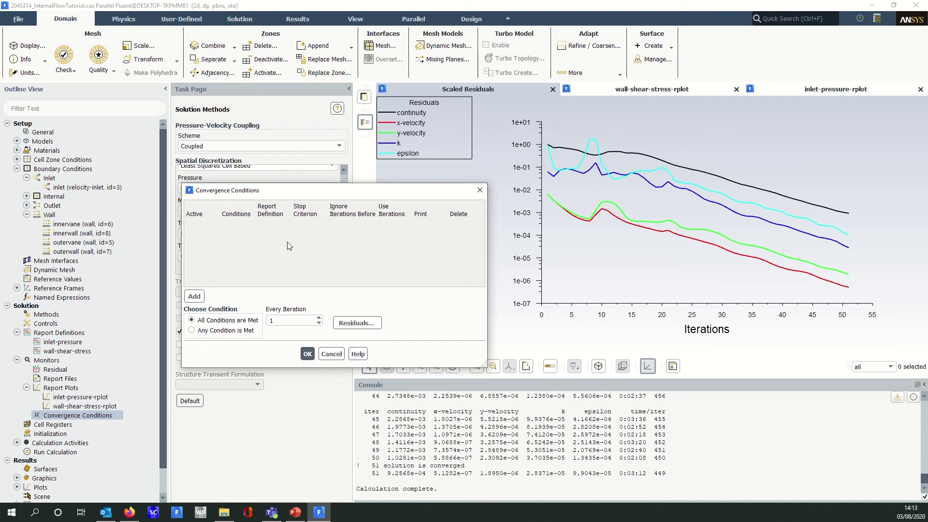
pyautogui.click(197, 295)
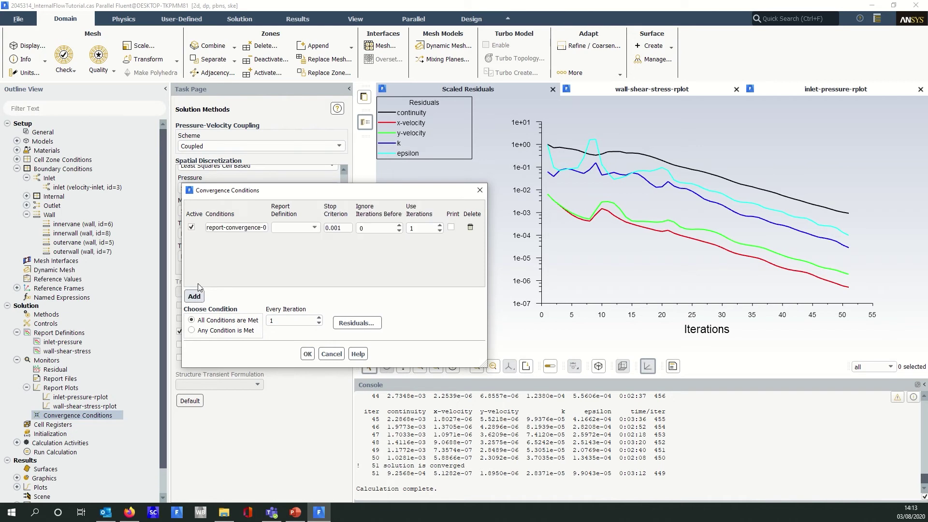
pyautogui.click(314, 227)
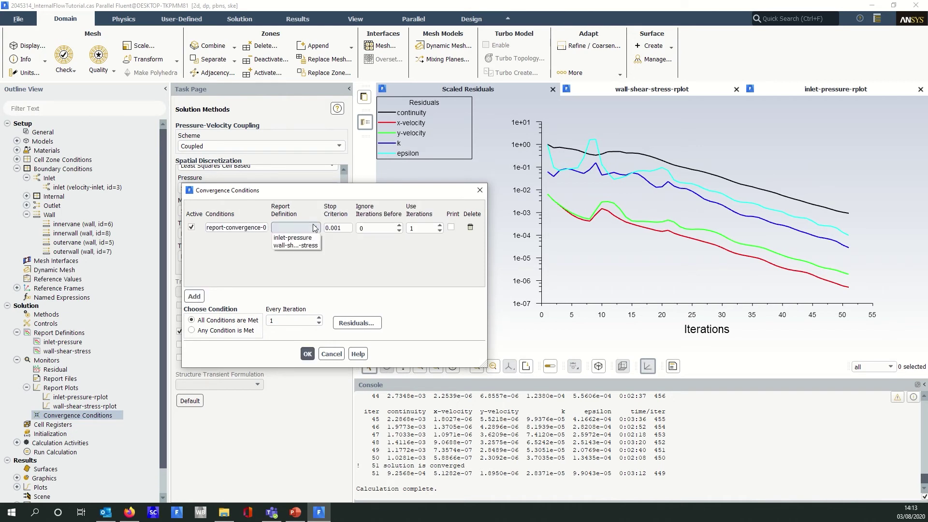
pyautogui.click(290, 237)
pyautogui.click(342, 230)
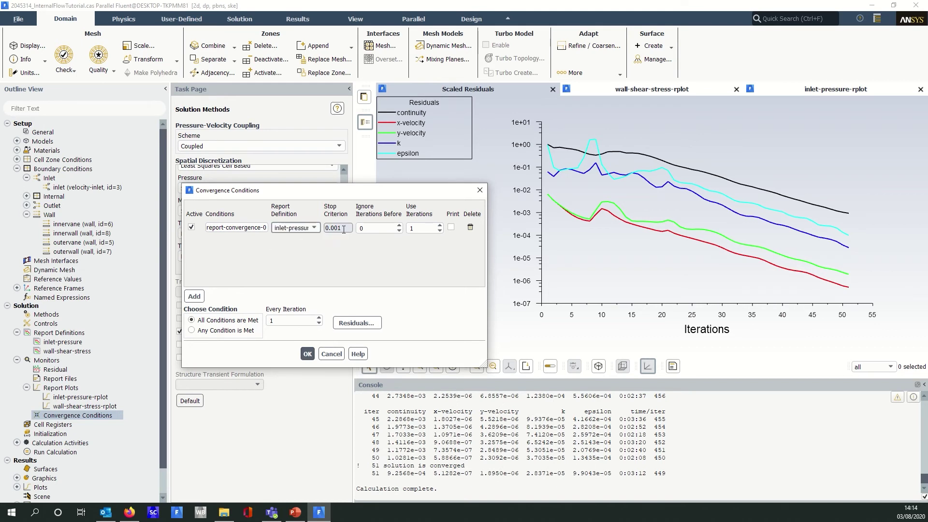
# - Set the inlet-pressure condition to ignore iterations before 20 and use 20 iterations, then add a second row
pyautogui.click(369, 225)
pyautogui.write('20')
pyautogui.click(417, 228)
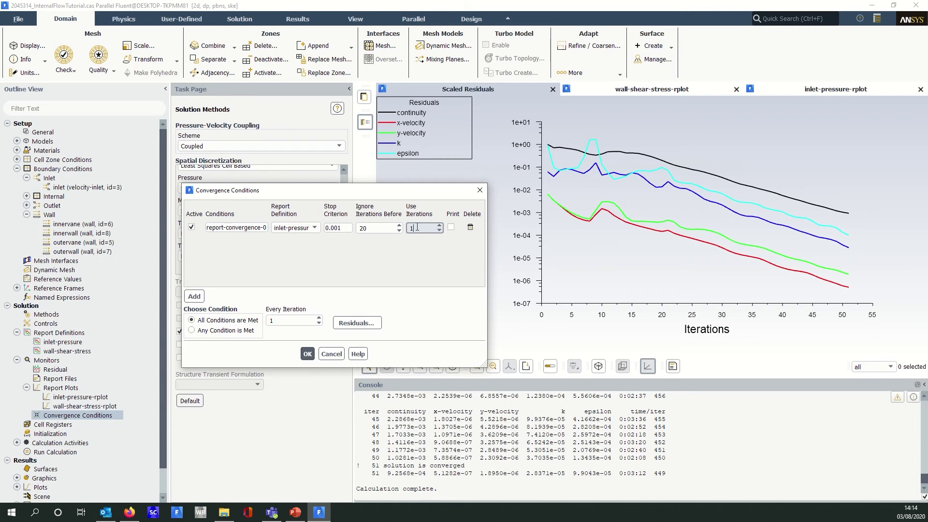
pyautogui.press('BackSpace')
pyautogui.write('20')
pyautogui.click(194, 296)
# - Base the second condition on wall-shear-stress, ignoring 20 and using 20 iterations, and apply both conditions
pyautogui.click(300, 243)
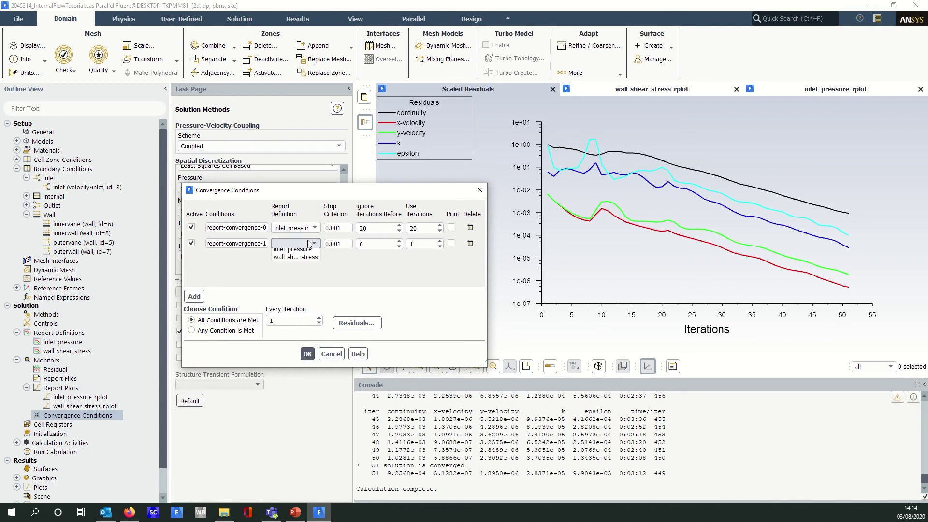
pyautogui.click(295, 262)
pyautogui.click(366, 244)
pyautogui.doubleClick(365, 244)
pyautogui.write('20')
pyautogui.doubleClick(418, 243)
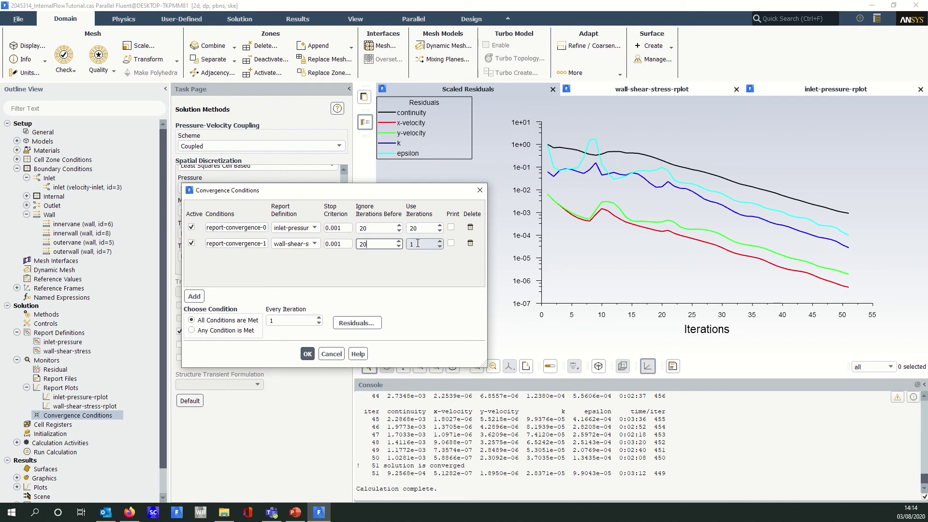
pyautogui.write('20')
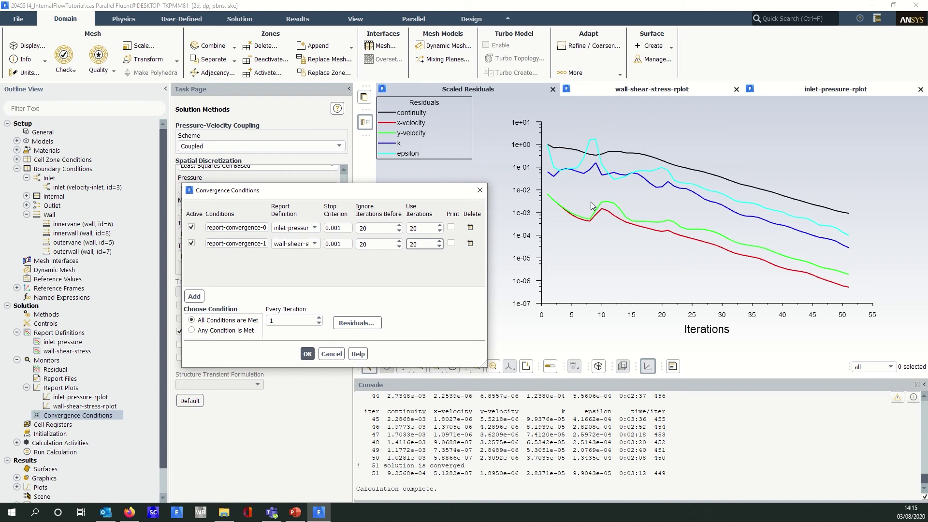
pyautogui.click(308, 354)
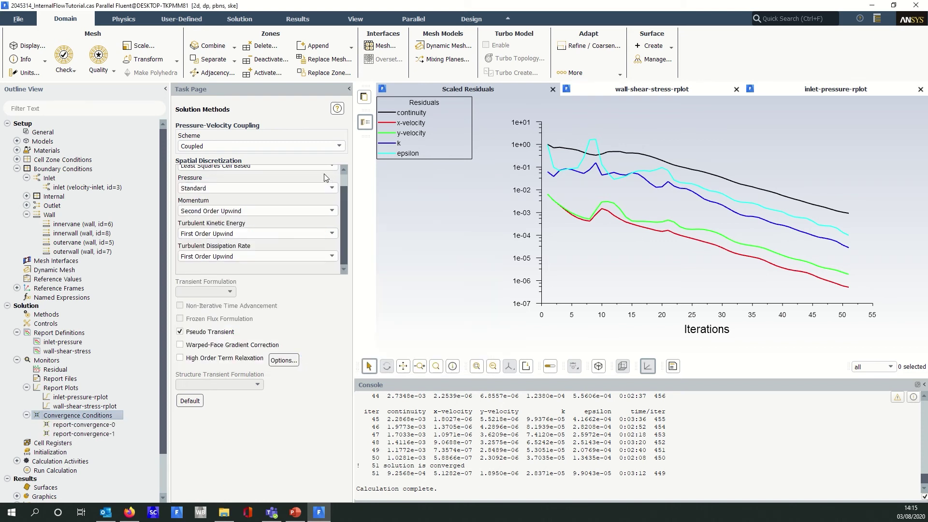
# - Reinitialize the pipe-bend flow field, discarding the old solution data
pyautogui.click(233, 20)
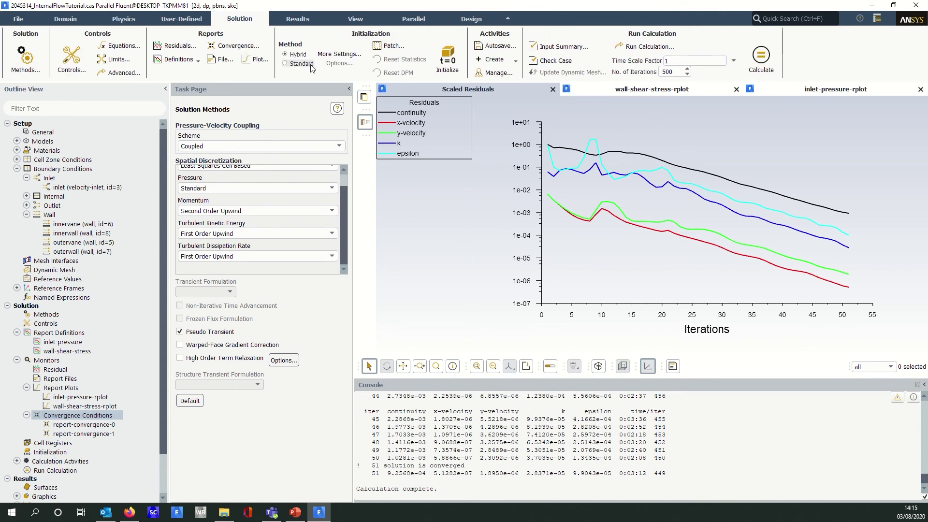
pyautogui.click(451, 62)
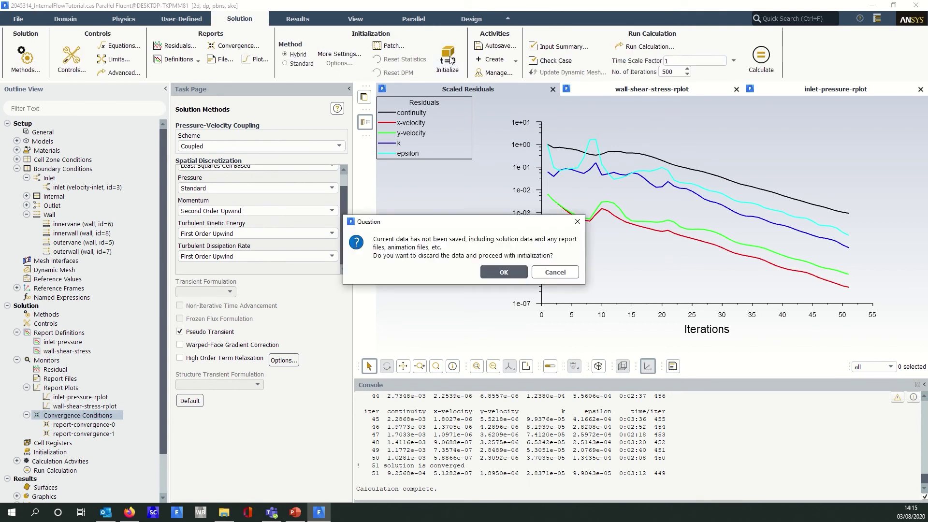
pyautogui.click(505, 272)
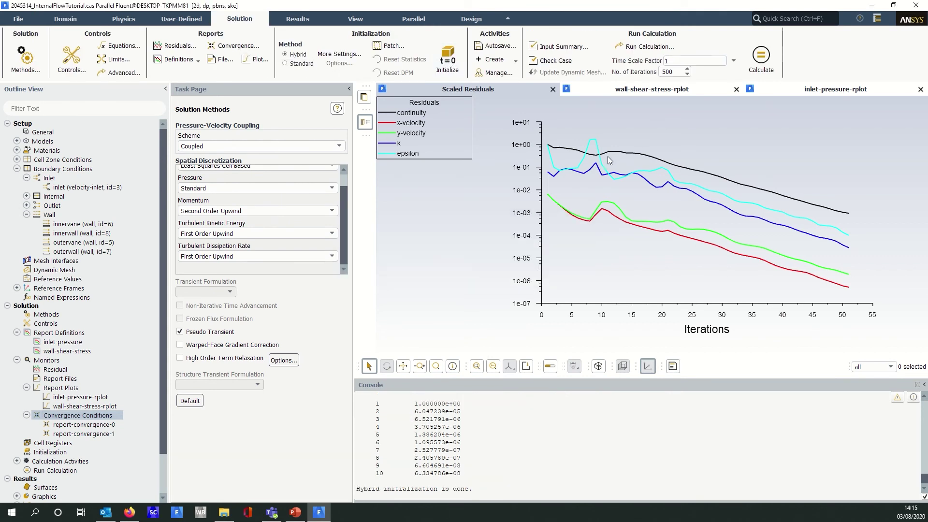
# - Recalculate to convergence at iteration 59, checking the wall-shear-stress, inlet-pressure and residual plots
pyautogui.click(761, 55)
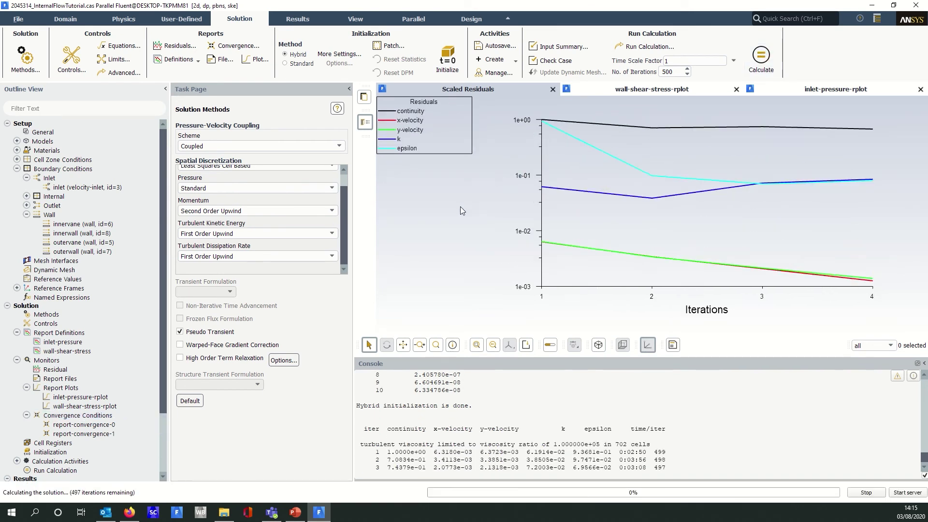
pyautogui.click(668, 86)
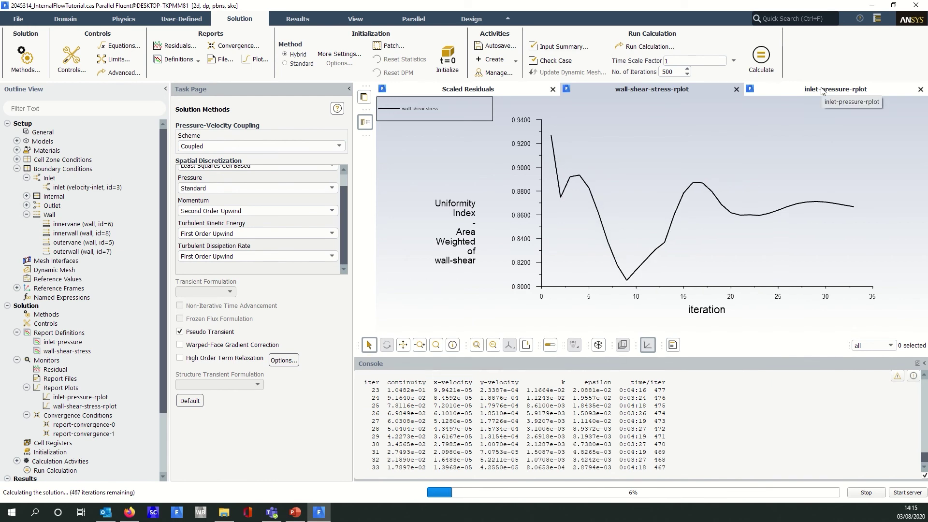
pyautogui.click(822, 91)
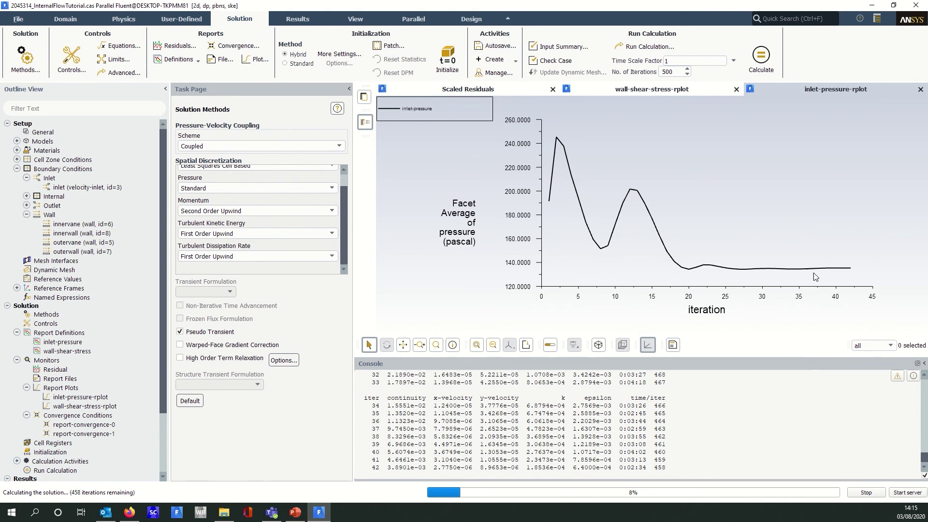
pyautogui.click(521, 91)
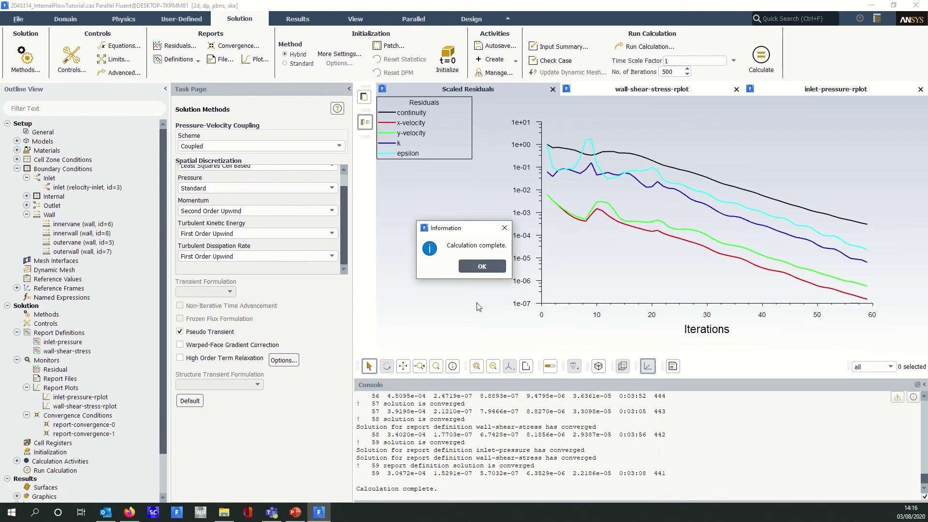
# - Dismiss the Calculation complete notice and check the console's convergence messages for both report definitions
pyautogui.click(477, 268)
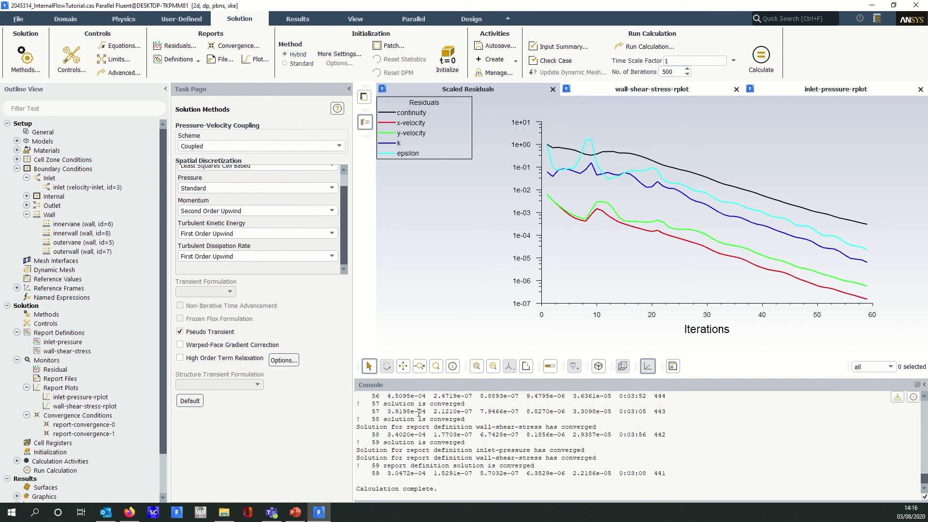
pyautogui.moveTo(384, 403); pyautogui.dragTo(465, 404)
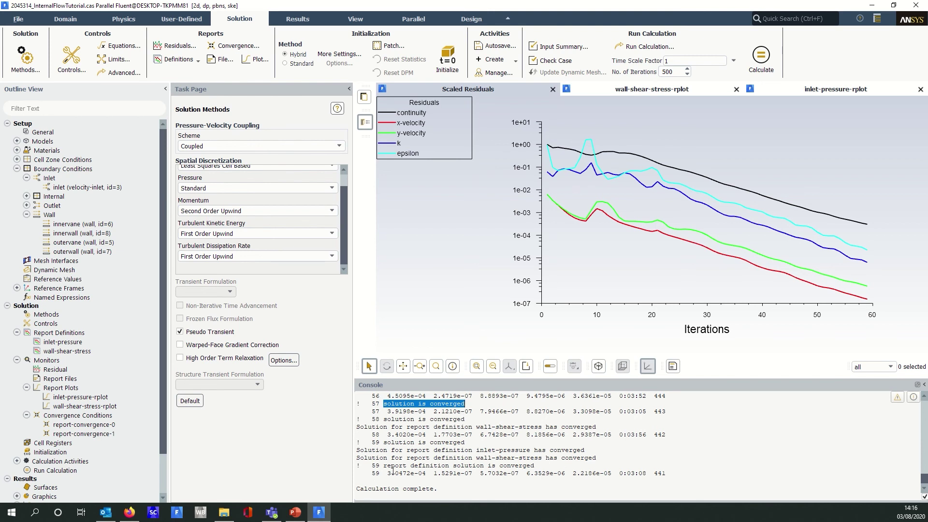
pyautogui.moveTo(596, 458); pyautogui.dragTo(355, 451)
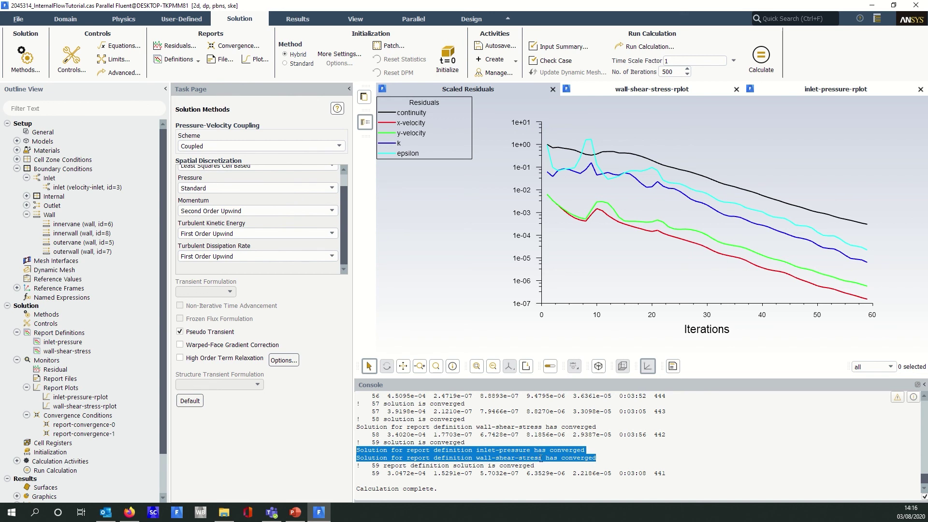
pyautogui.click(459, 492)
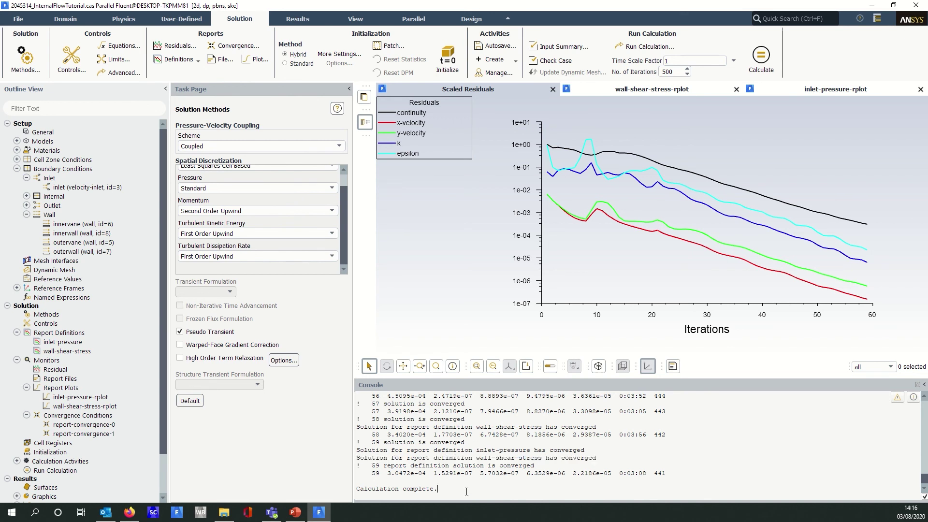